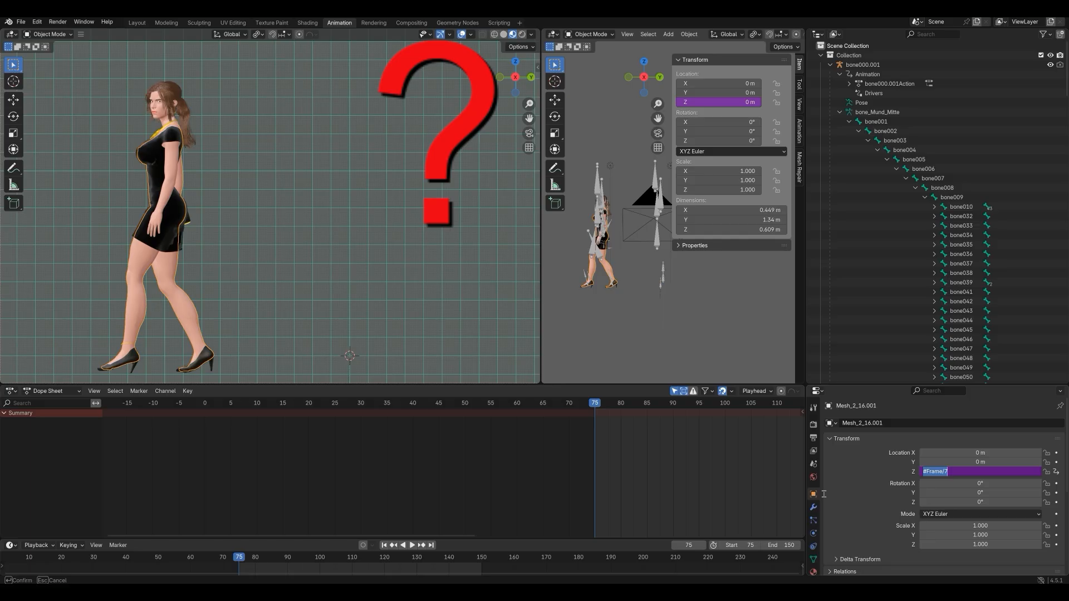
Apply the driver expression #Frame/7 to the mesh's Z location.
key("Return")
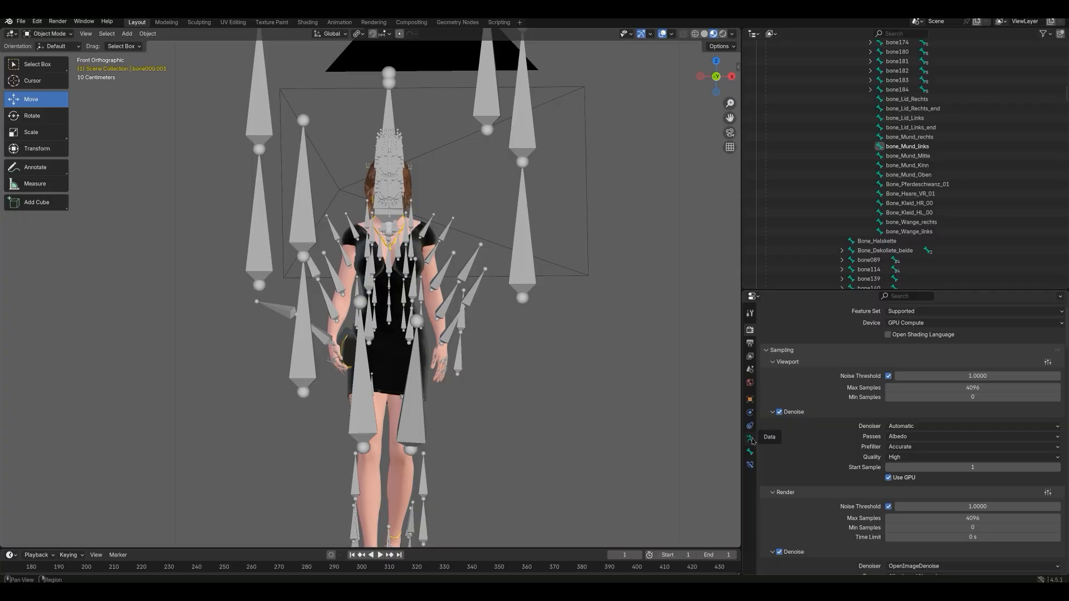
left_click(750, 439)
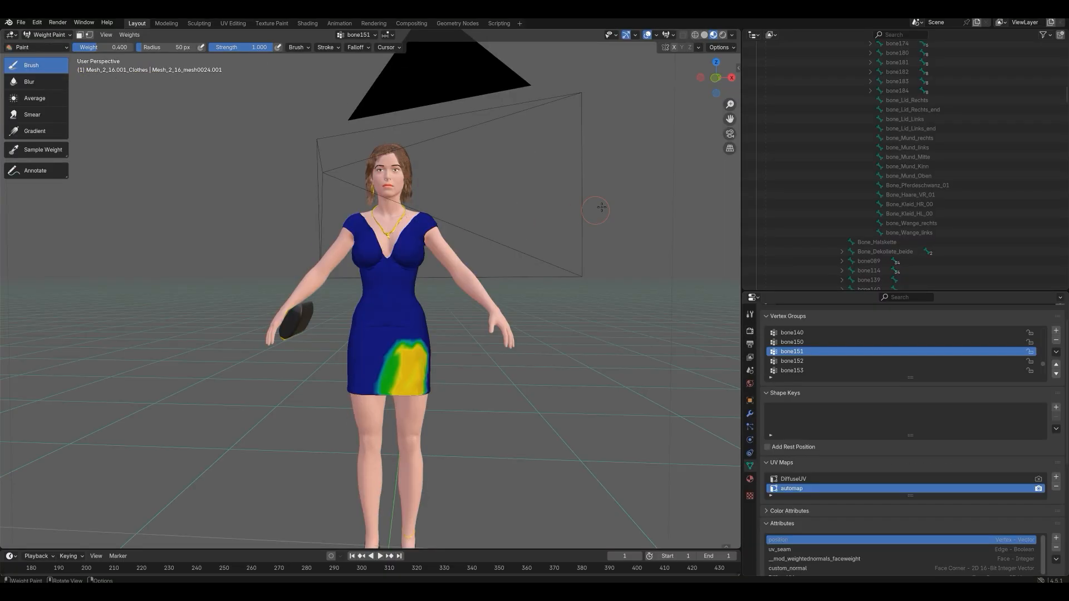
left_click(812, 343)
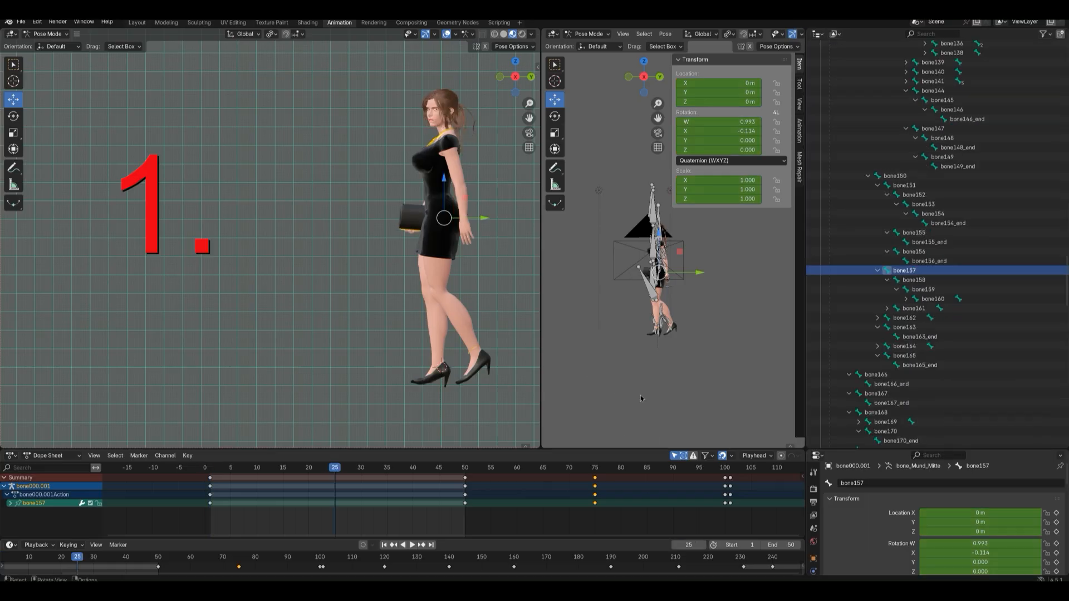
Rotate the thigh bone bone151 about -32° around the global X axis at frame 25.
left_click(904, 185)
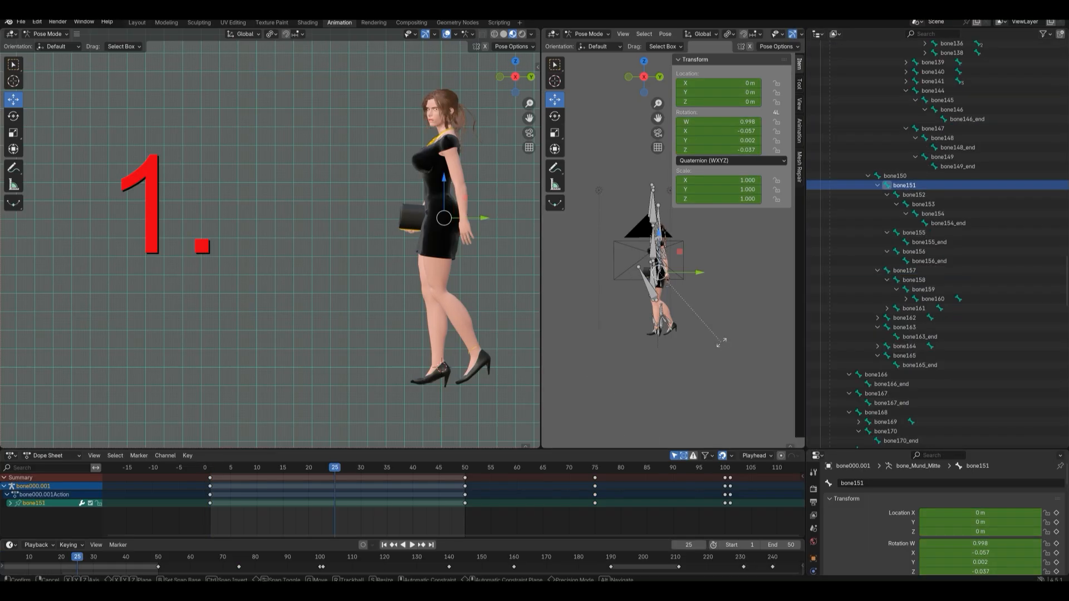
key("r")
key("x")
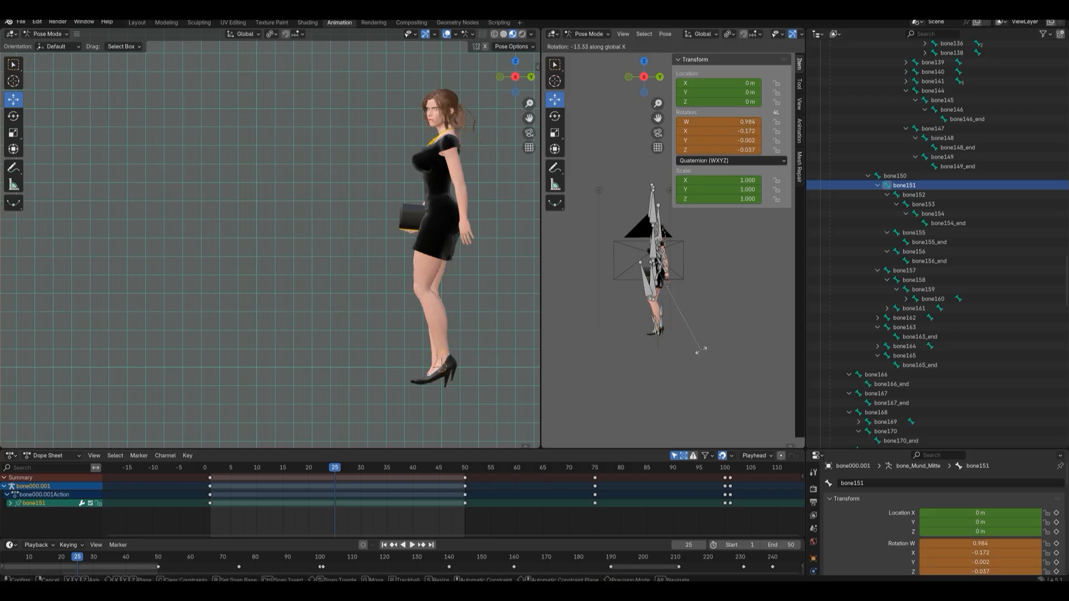
left_click(674, 364)
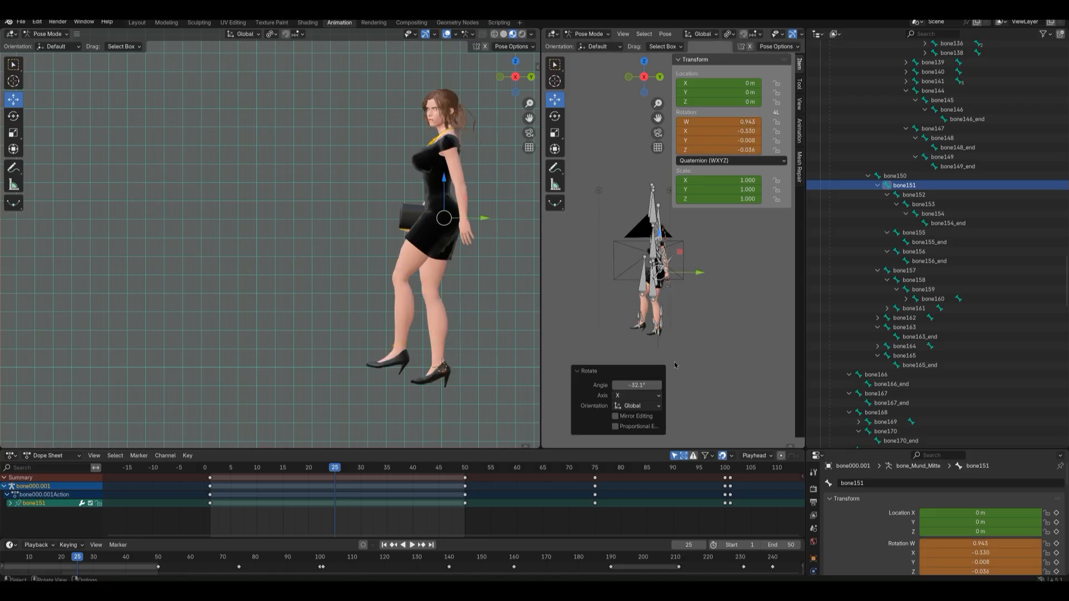
Rotate the child bone bone152 about -9.7° around the global X axis and keyframe it at frame 25.
key("bracketright")
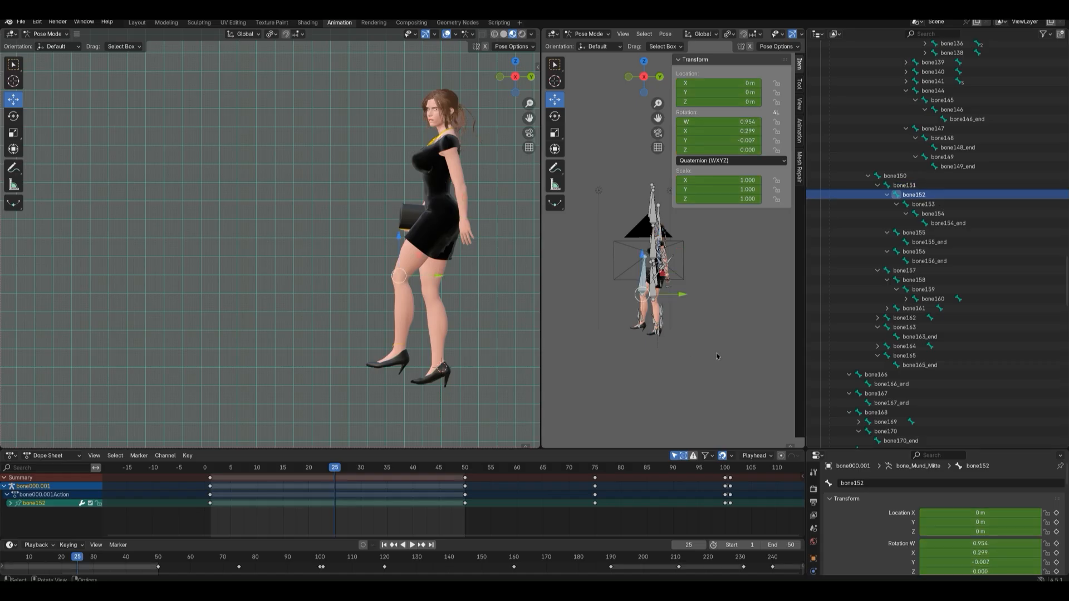
key("r")
key("x")
left_click(700, 361)
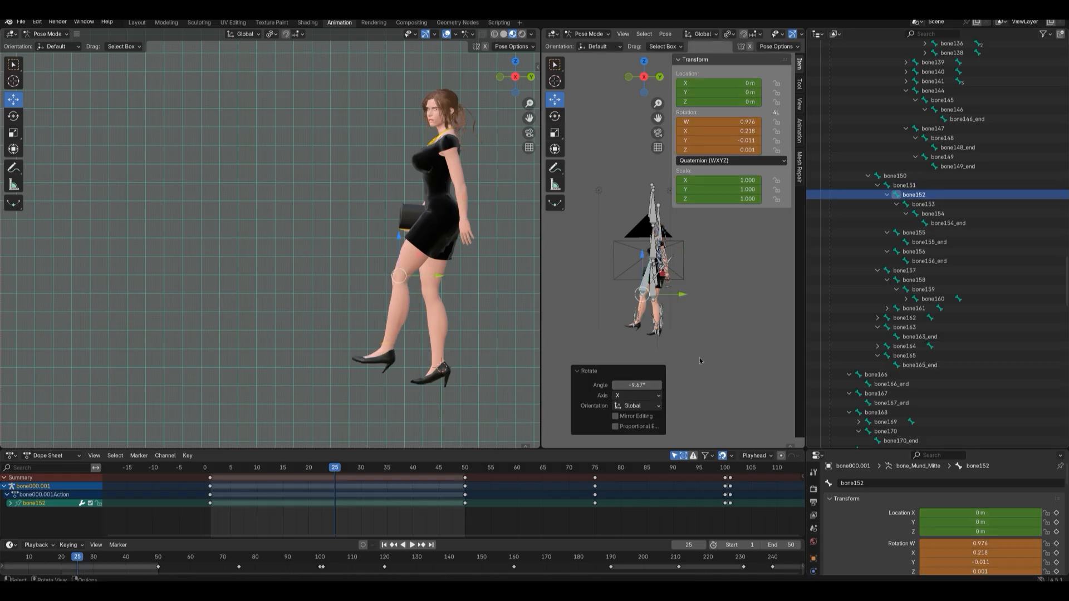
key("i")
Rotate the foot bone bone153 about 13.9° around the global X axis and keyframe it at frame 25.
key("bracketright")
key("r")
key("x")
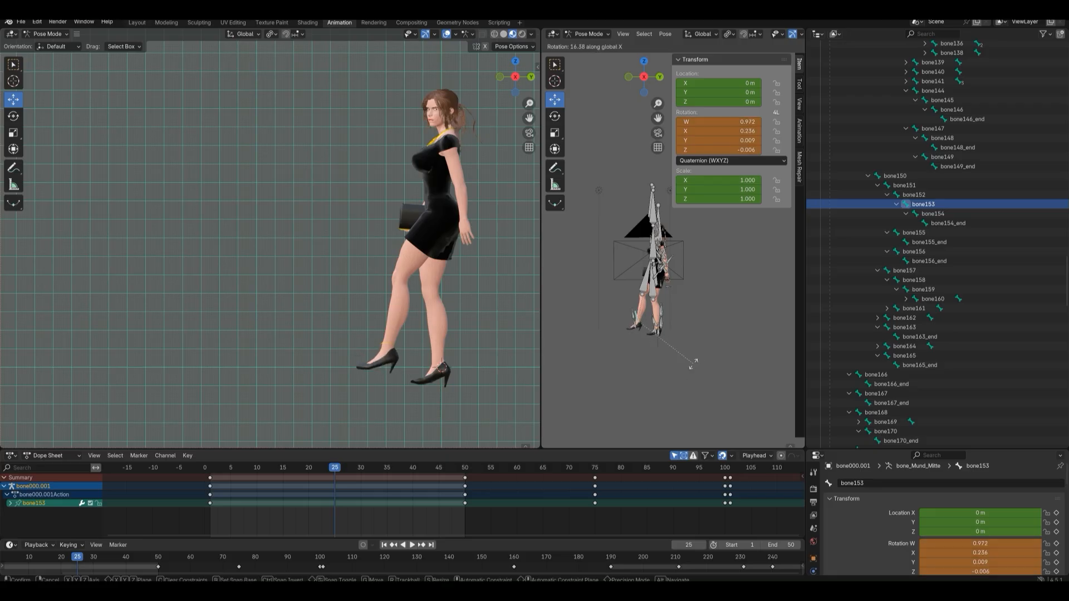
left_click(690, 365)
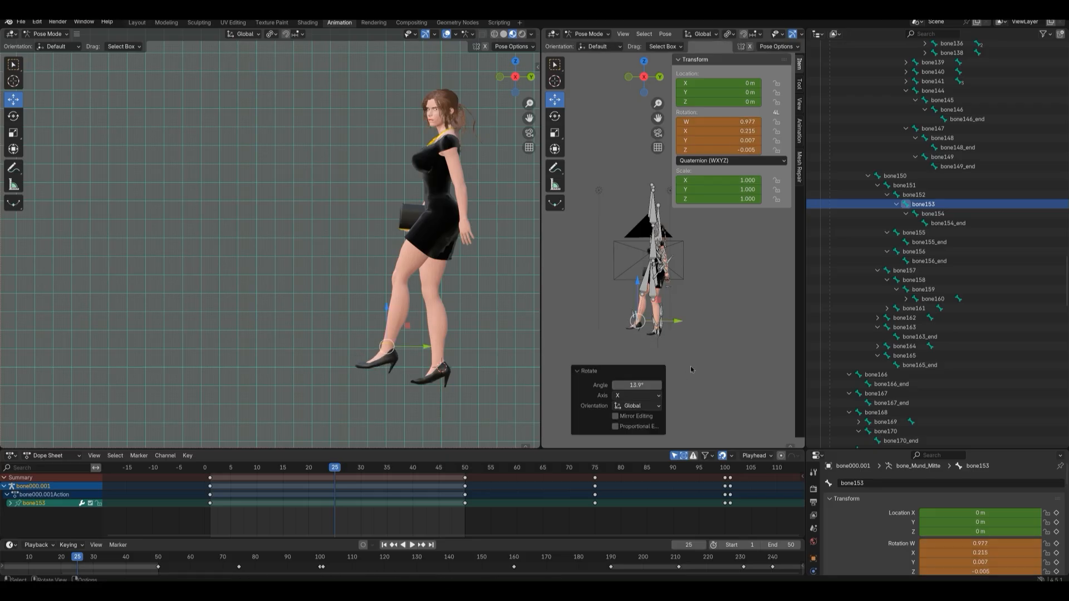
key("i")
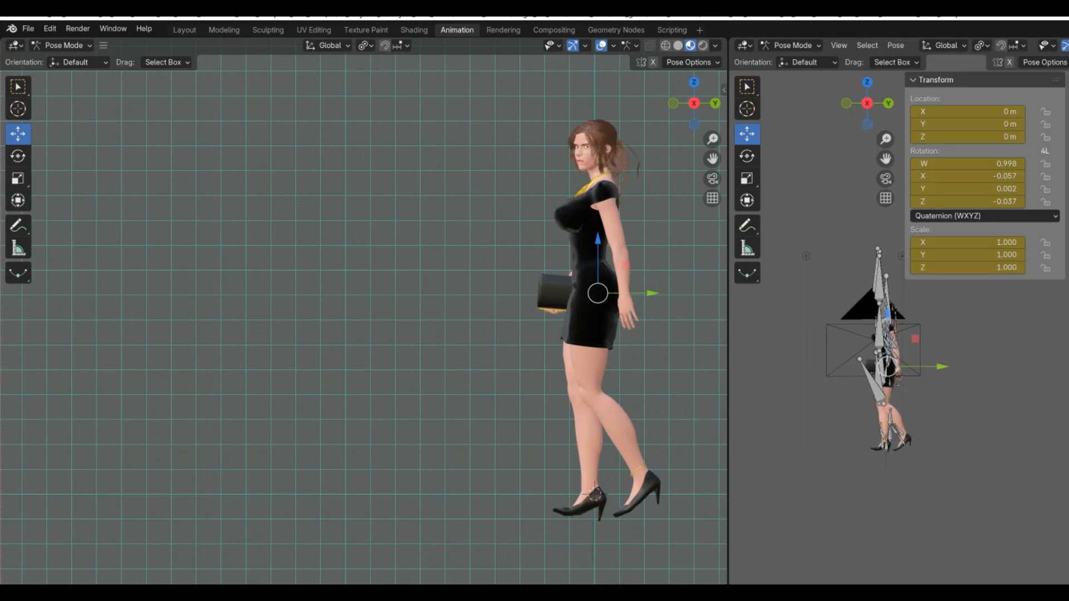
Rotate the front leg's thigh bone about -15° around the global X axis.
key("r")
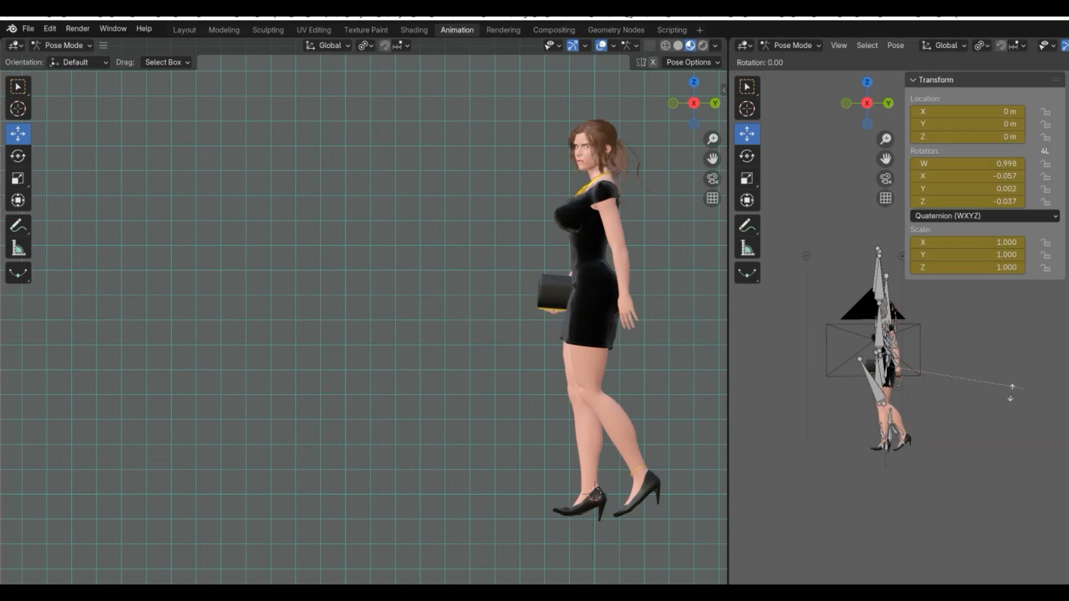
key("x")
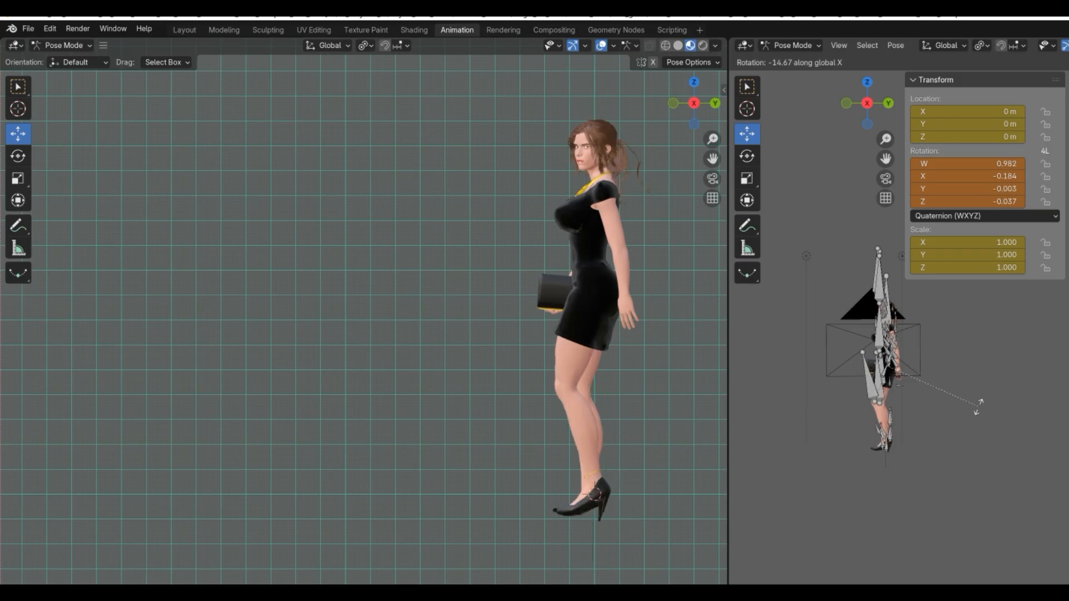
left_click(978, 407)
Rotate the front lower-leg bone bone152 forward around the global X axis to a quaternion rotation of about W 0.993, X 0.121.
left_click(870, 379)
key("r")
key("x")
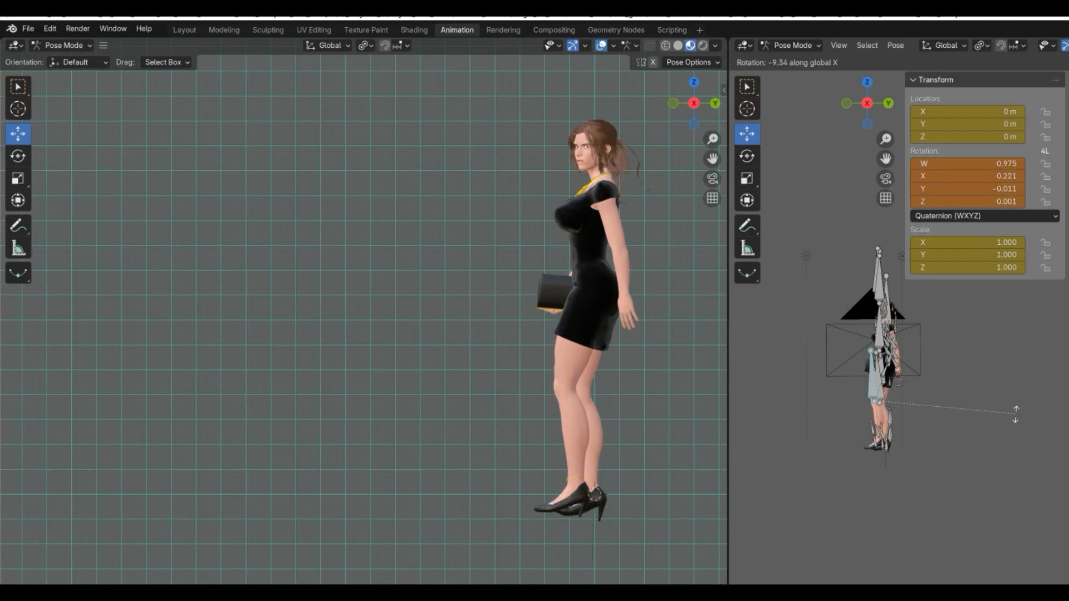
left_click(995, 441)
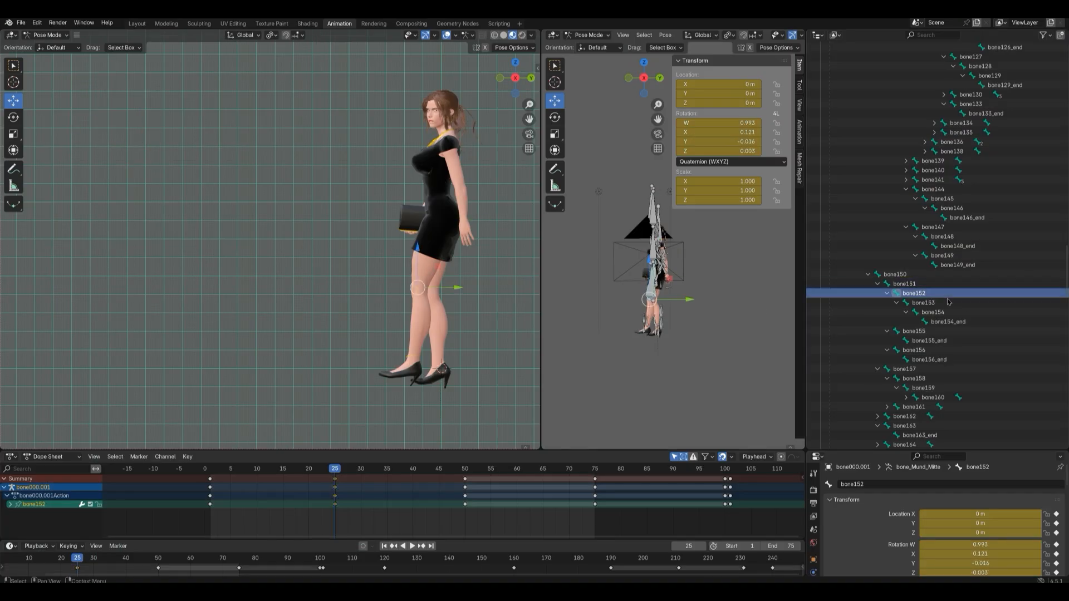
Rotate the other leg's thigh bone, bone157, about 16° around the global X axis at frame 25.
left_click(913, 369)
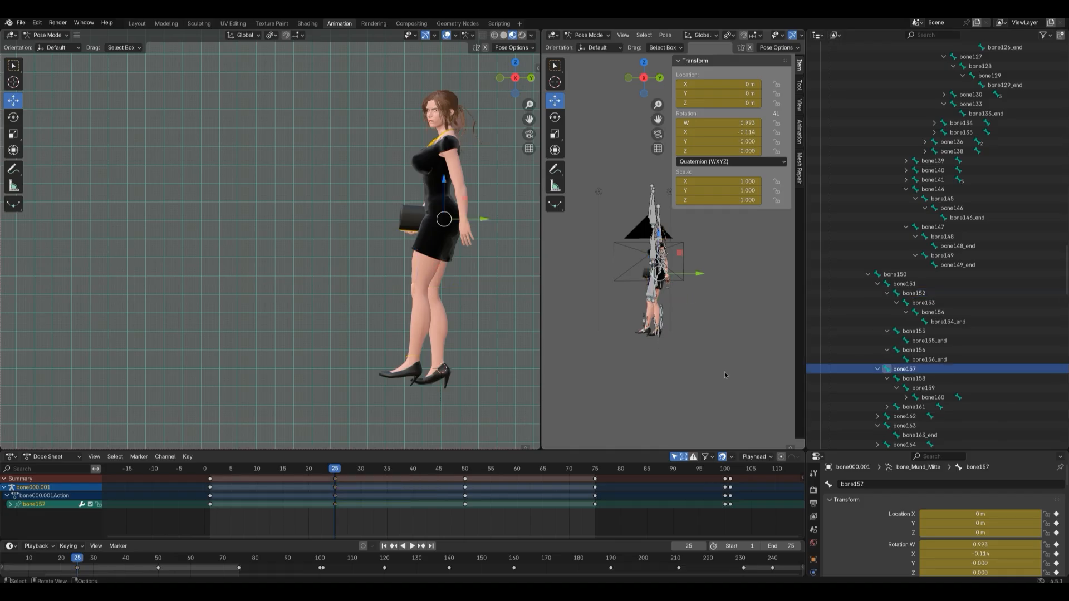
key("r")
key("x")
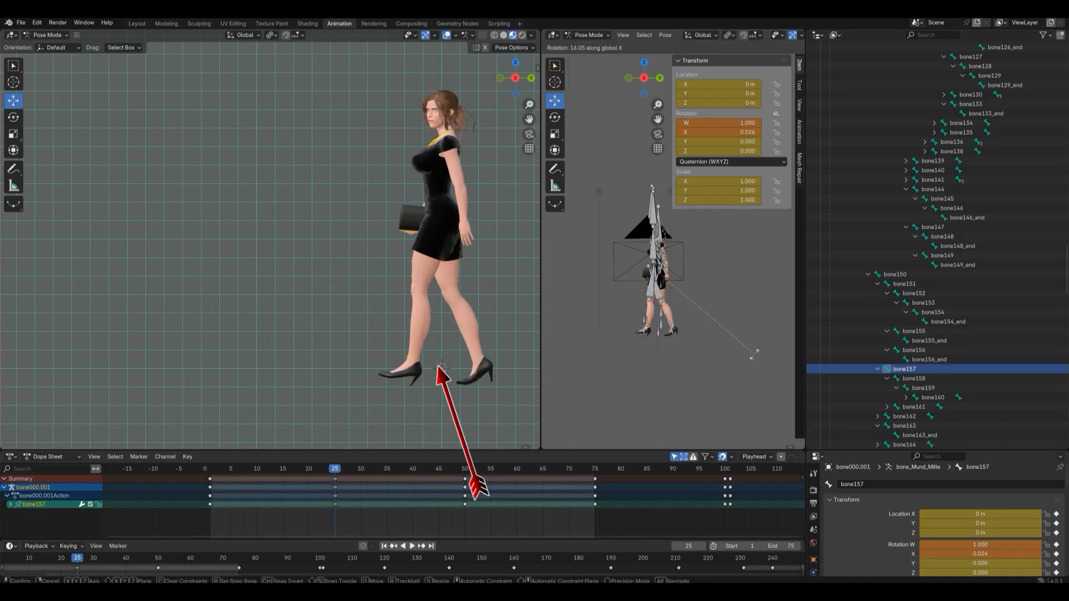
left_click(759, 352)
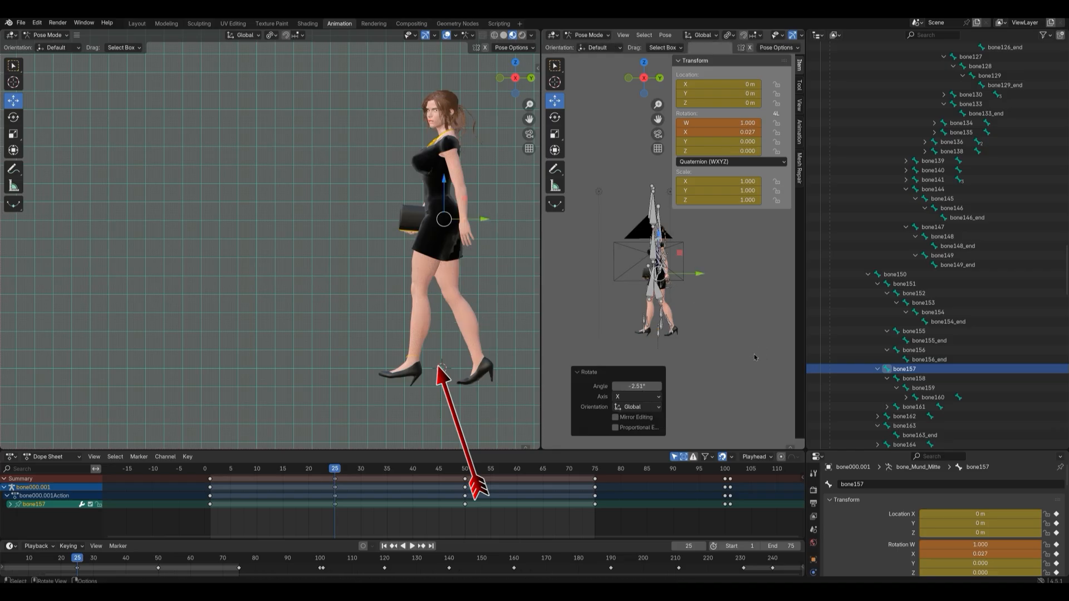
key("ctrl+z")
Rotate the rear lower-leg bone bone158 around the global X axis to a quaternion rotation of about W 0.974, X 0.226.
key("bracketright")
key("r")
key("x")
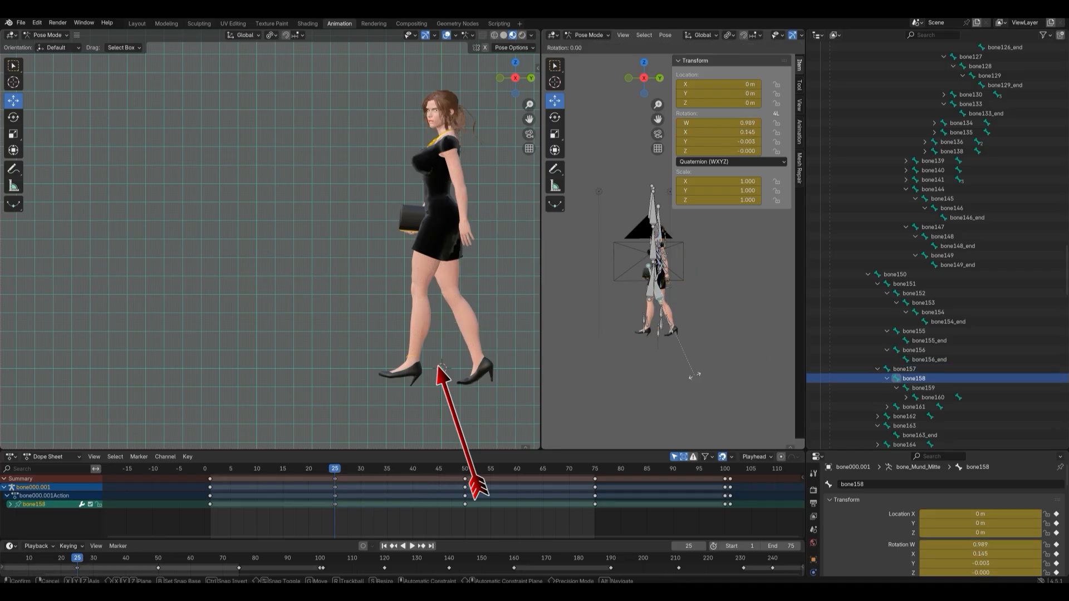
left_click(707, 370)
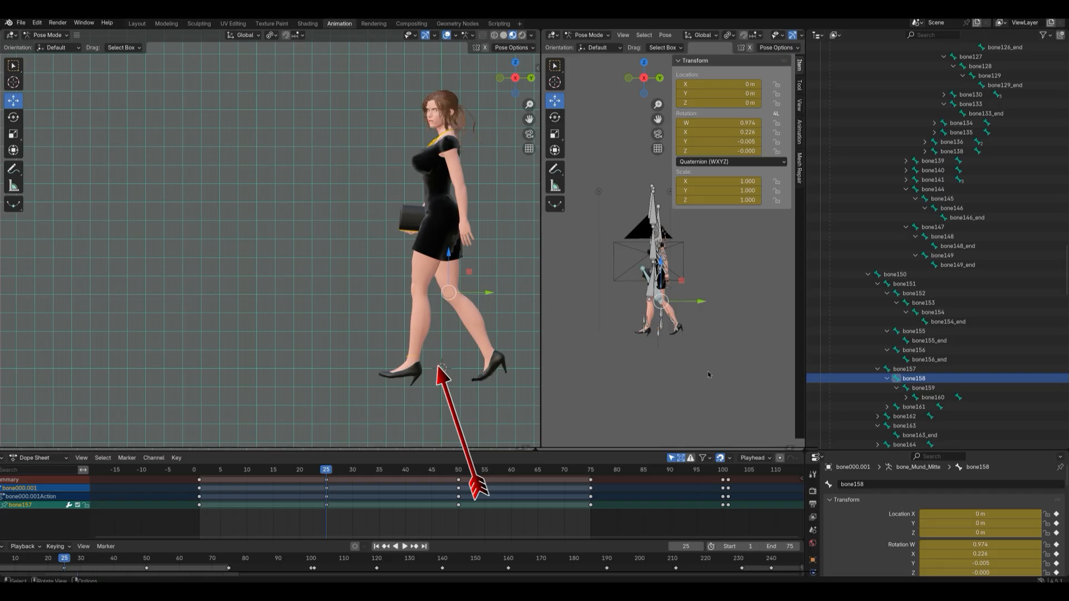
Move the root bone bone001 forward along the global Y axis to a local Z location of about 21.5 m and keyframe it at frame 25.
scroll(948, 345, "up", 20)
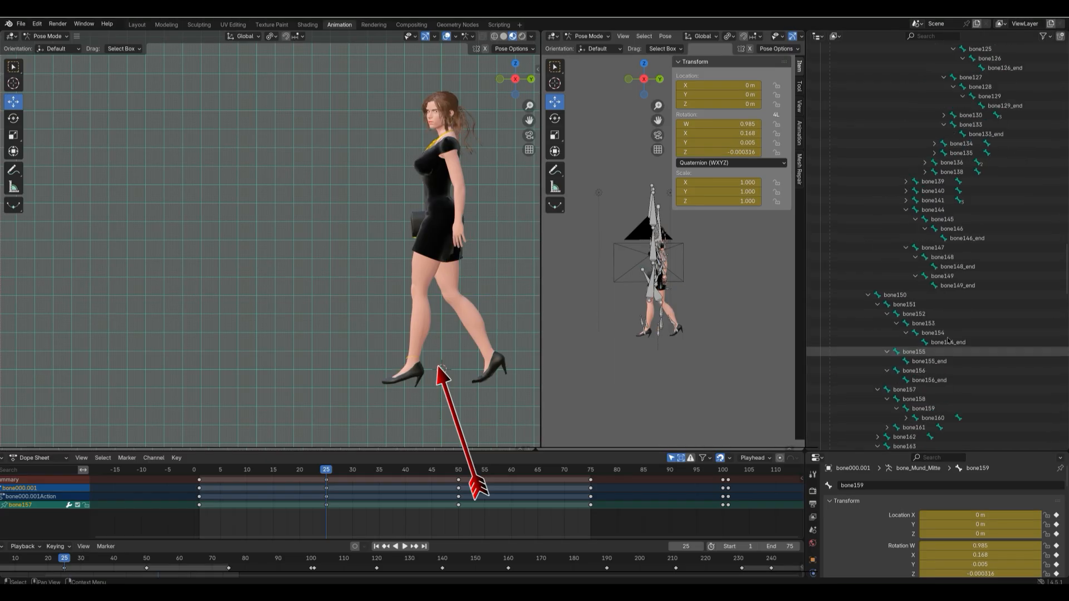
scroll(948, 340, "up", 20)
left_click(876, 103)
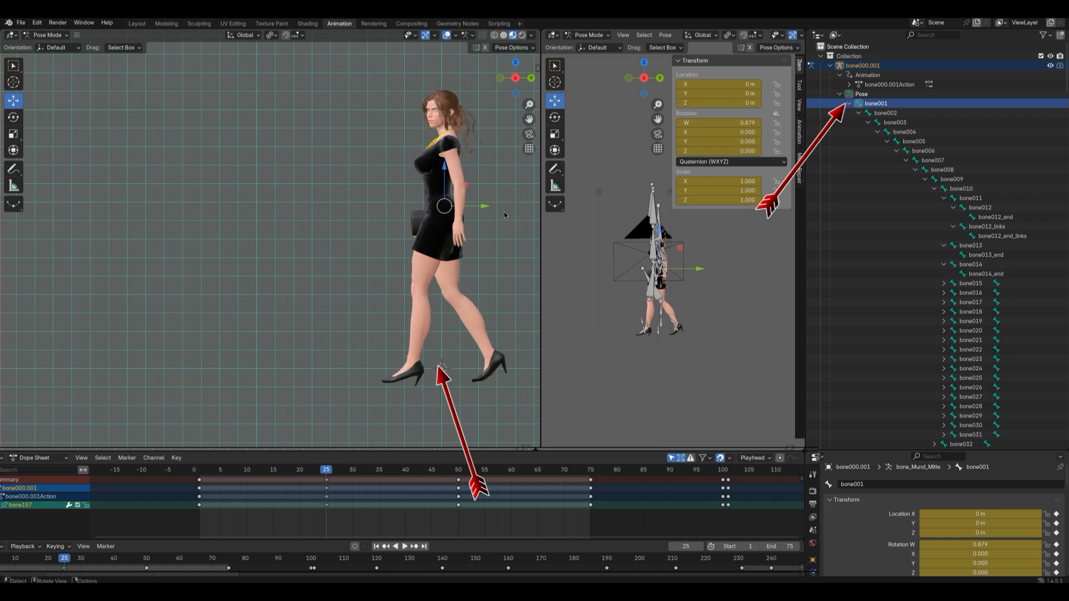
scroll(949, 338, "up", 20)
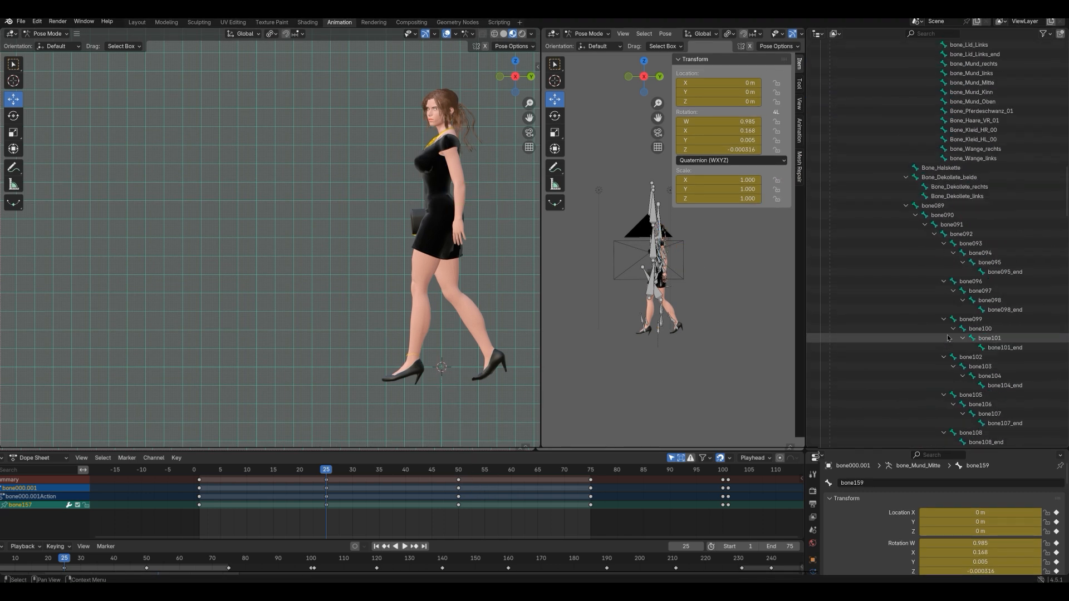
scroll(949, 338, "up", 20)
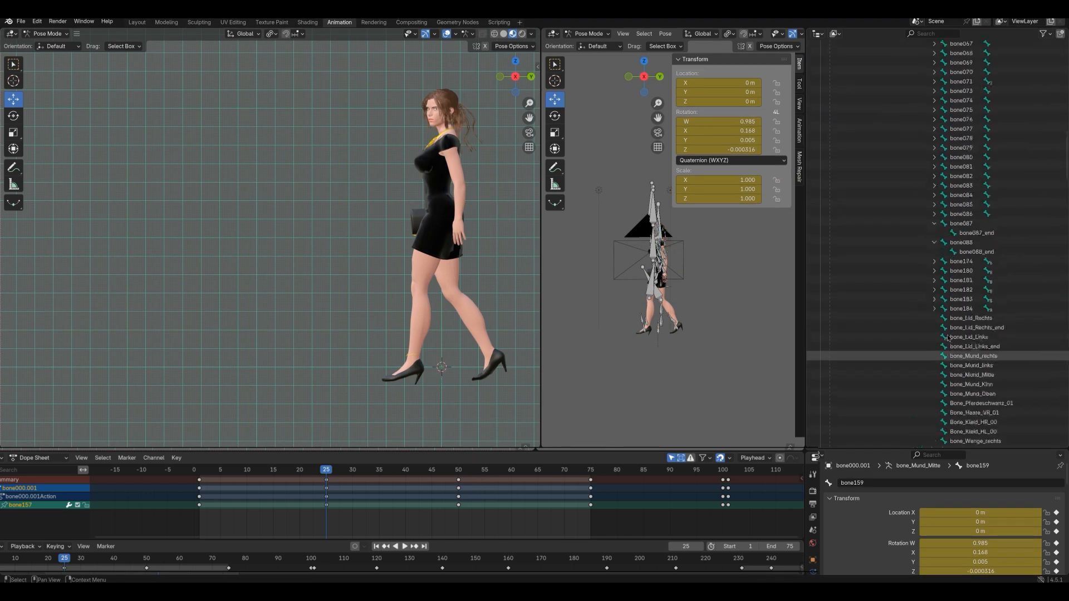
left_click(968, 103)
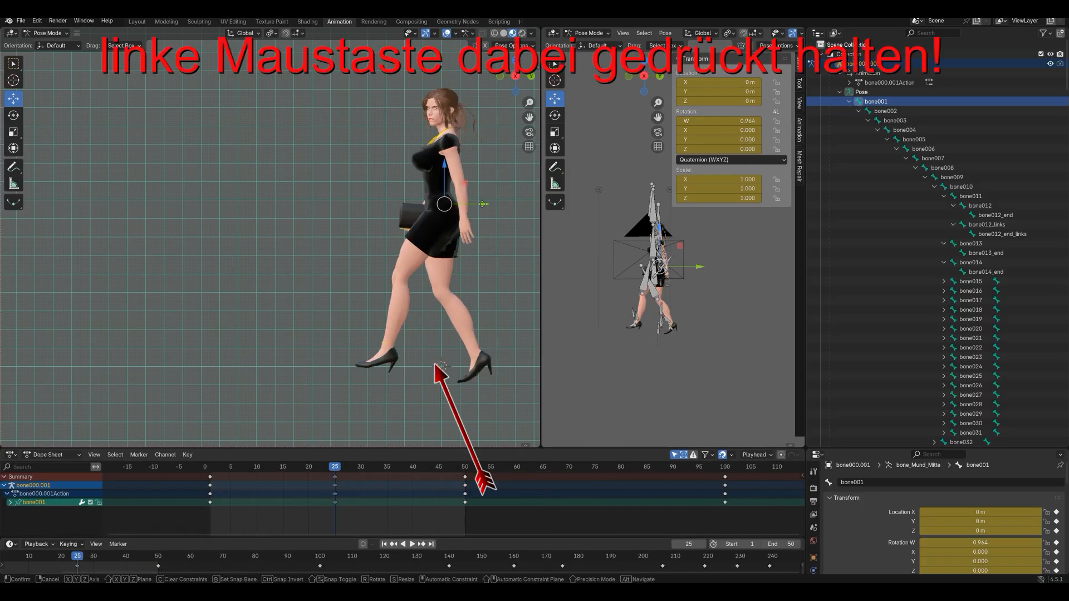
left_click_drag(482, 205, 445, 214)
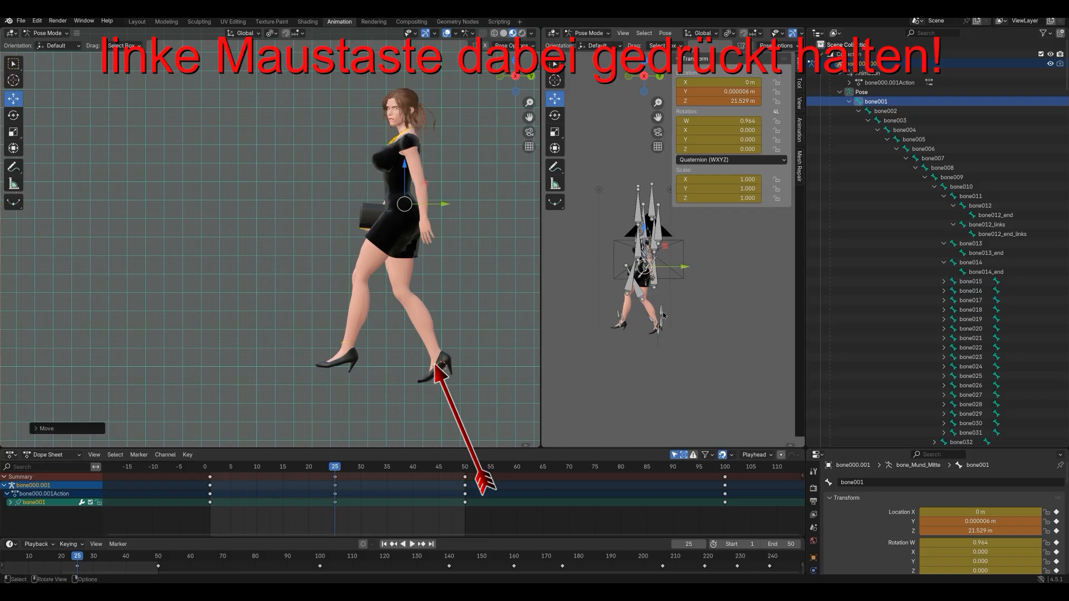
key("i")
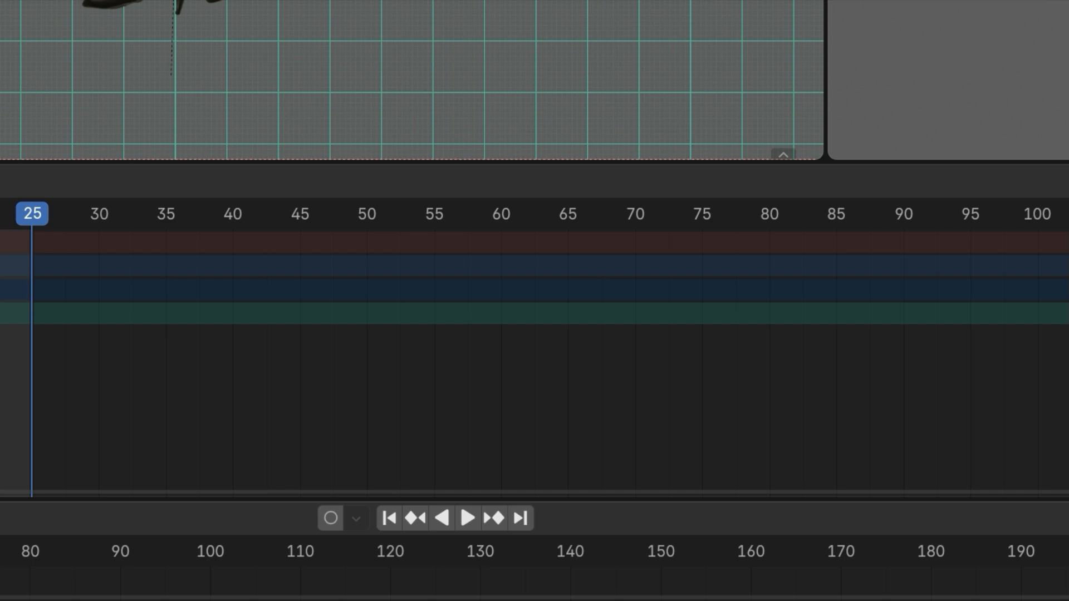
Go to frame 50 of the animation.
left_click(367, 213)
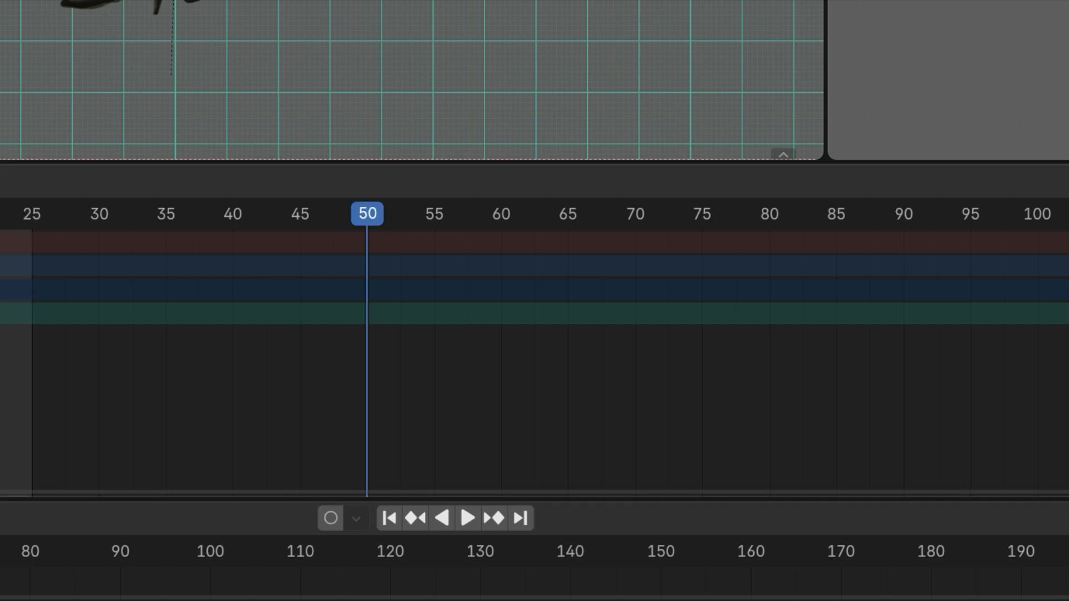